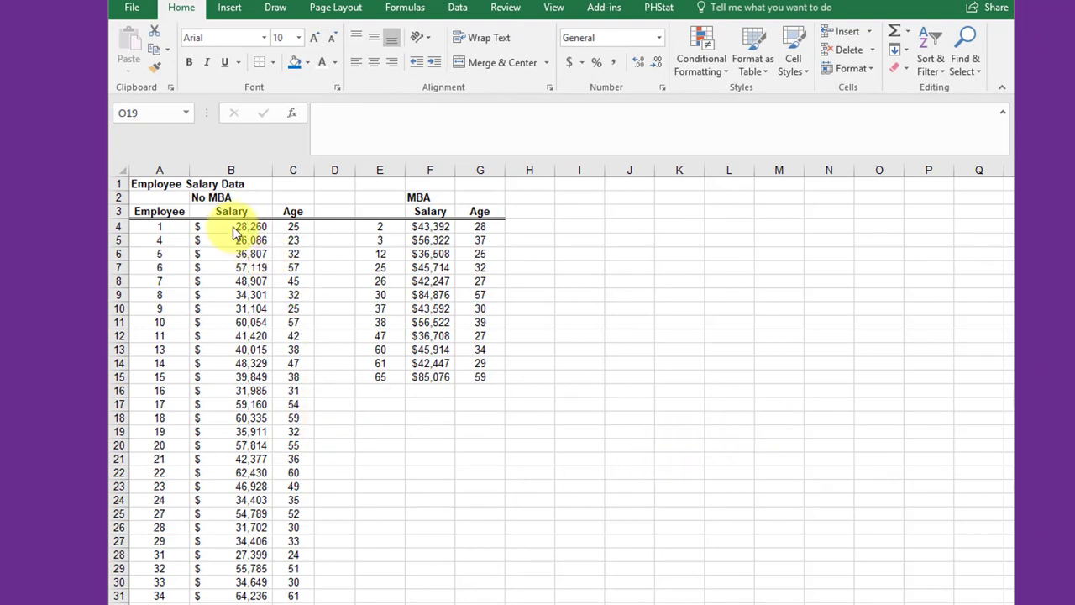
Insert a scatter chart of the No MBA data in B3:C61 and move it to the upper right beside the data.
{"action": "left_click_drag", "start_coordinate": [228, 214], "coordinate": [281, 580]}
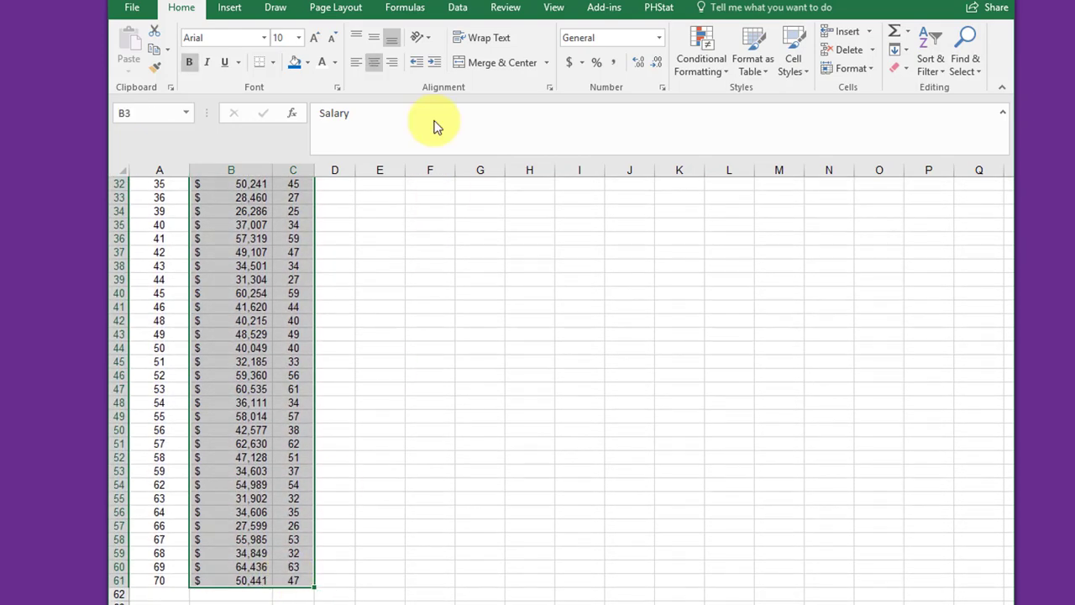
{"action": "left_click", "coordinate": [231, 8]}
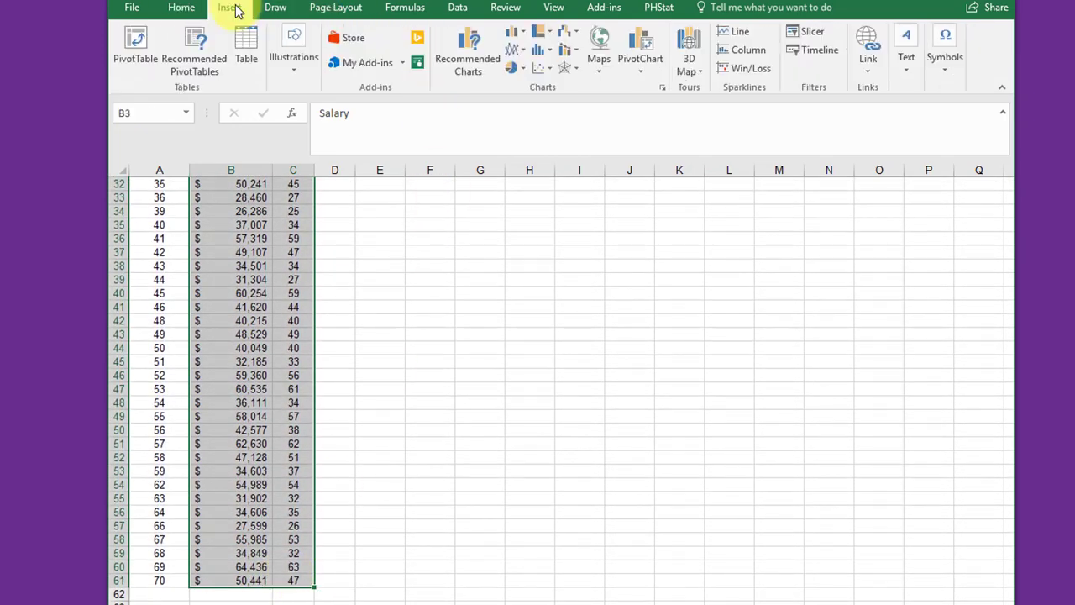
{"action": "left_click", "coordinate": [466, 57]}
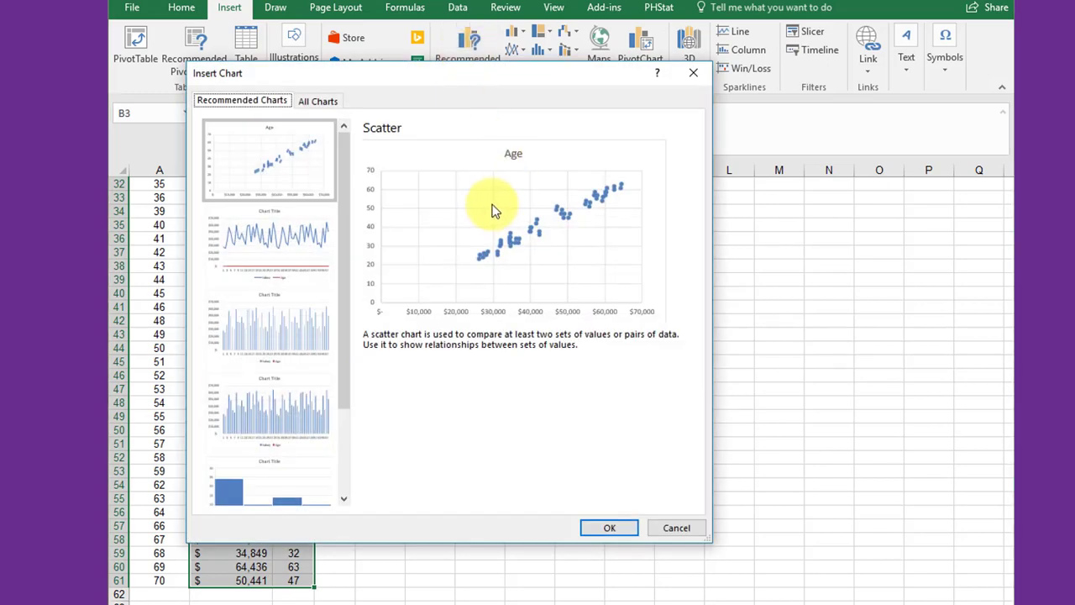
{"action": "left_click", "coordinate": [610, 528]}
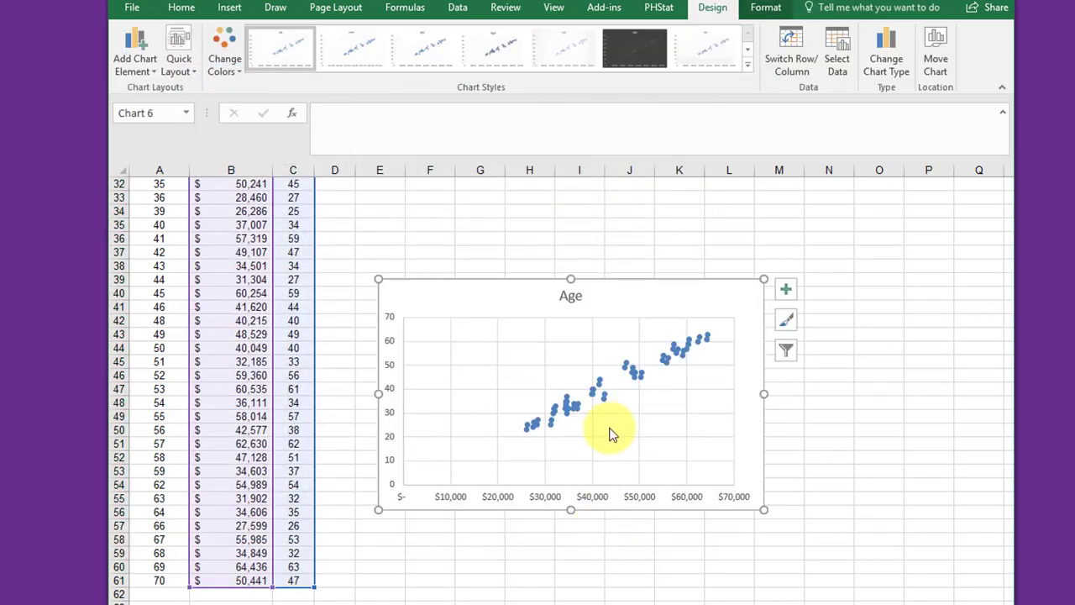
{"action": "left_click_drag", "start_coordinate": [629, 307], "coordinate": [826, 207]}
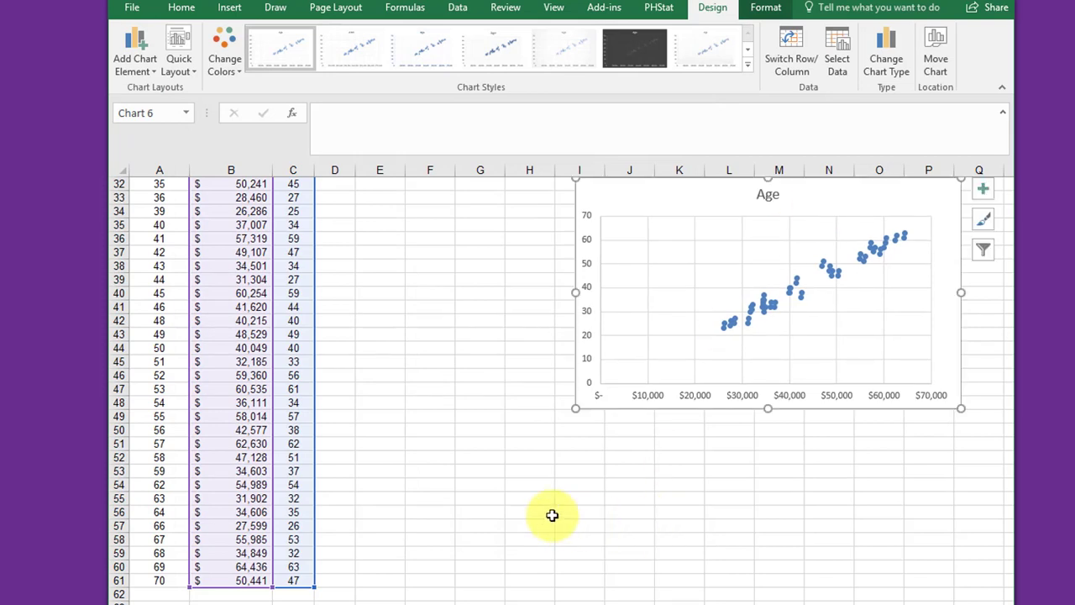
{"action": "left_click", "coordinate": [757, 252]}
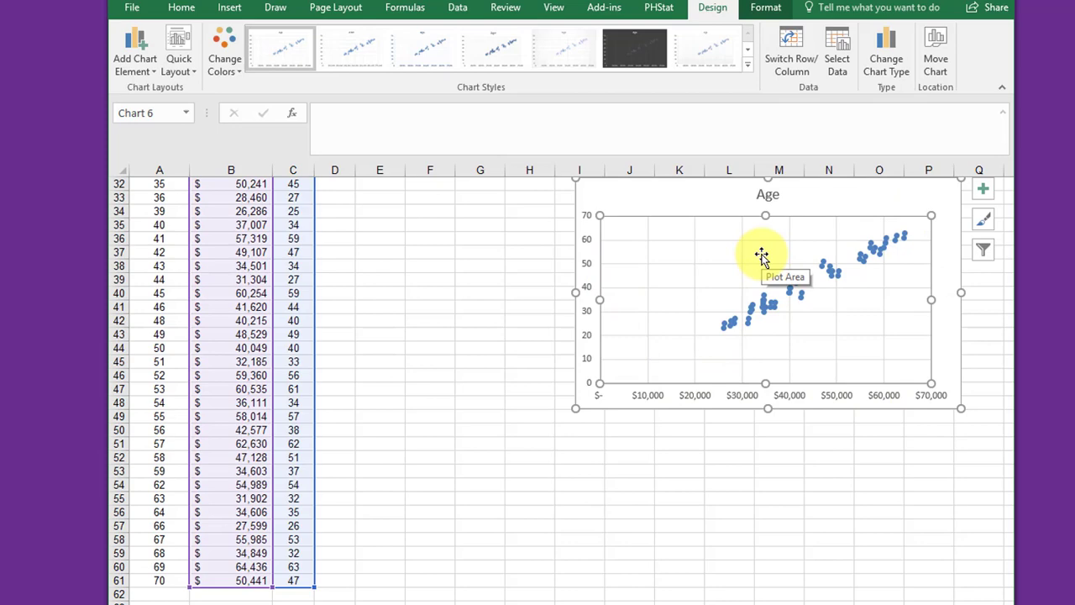
Rename the chart's existing Age series to No MBA using the heading in B2.
{"action": "right_click", "coordinate": [762, 256]}
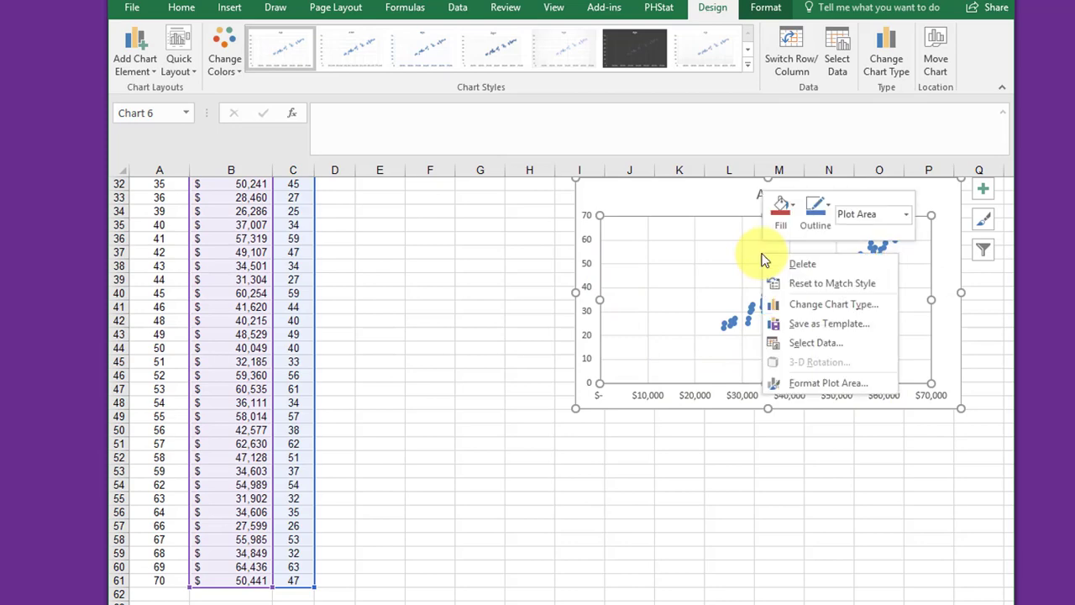
{"action": "left_click", "coordinate": [804, 343]}
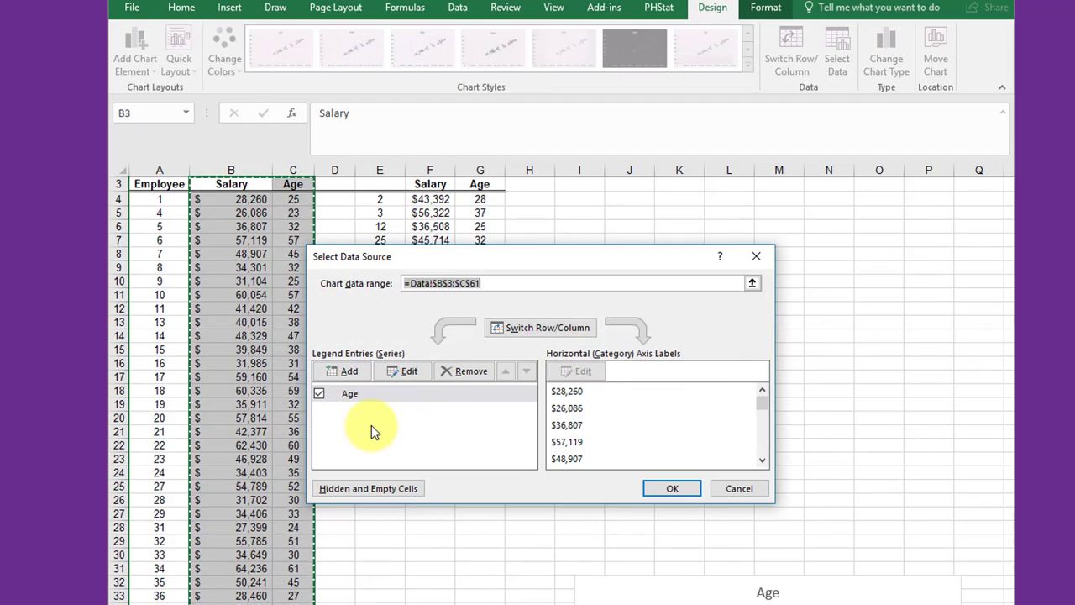
{"action": "left_click", "coordinate": [403, 371]}
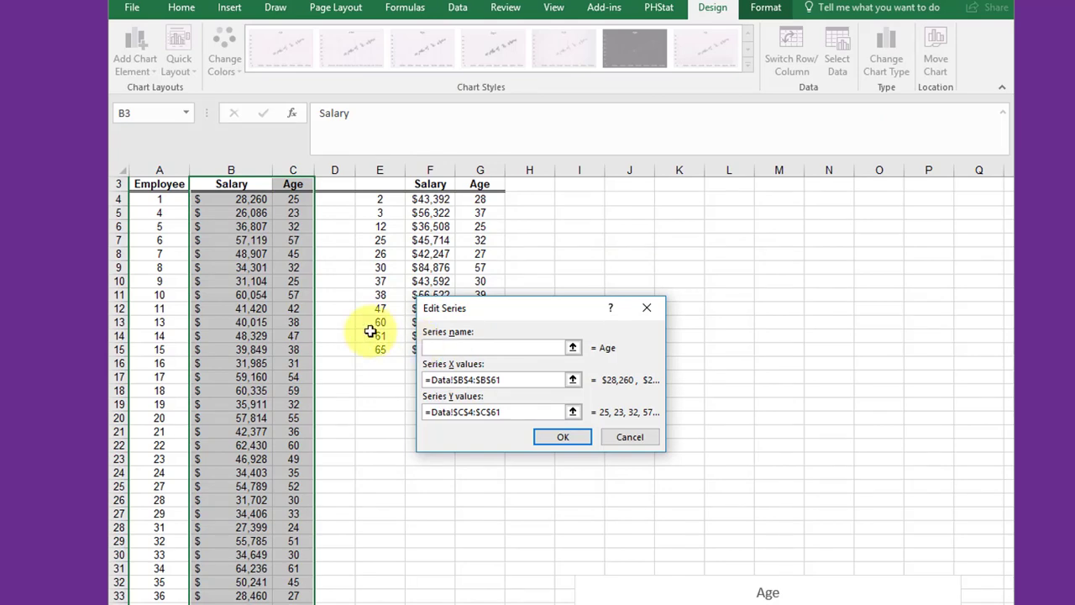
{"action": "scroll", "coordinate": [332, 323], "scroll_direction": "up", "scroll_amount": 1}
{"action": "left_click", "coordinate": [239, 198]}
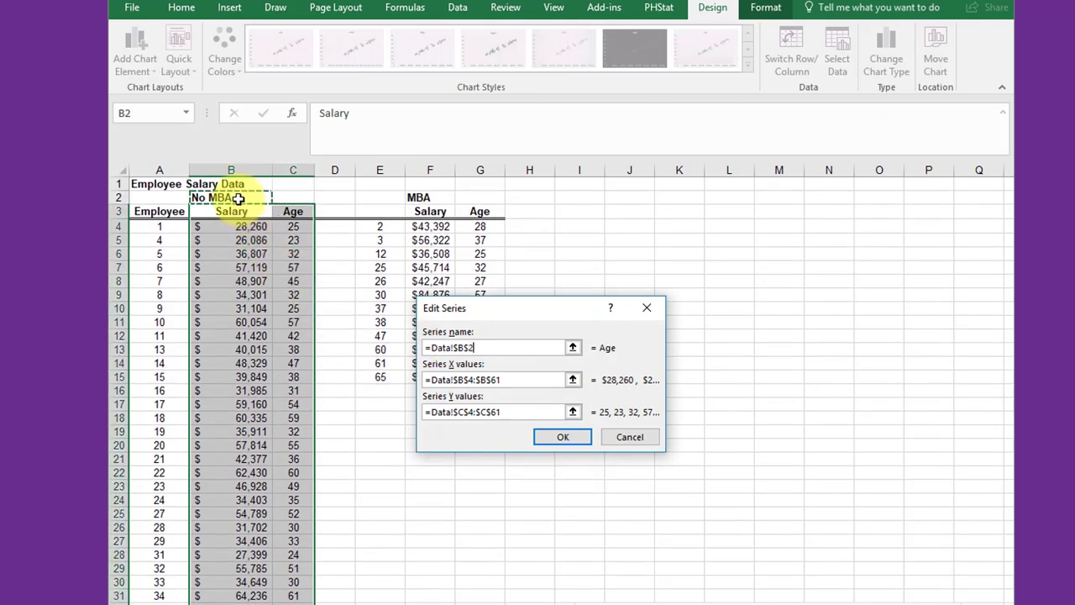
{"action": "left_click", "coordinate": [564, 436]}
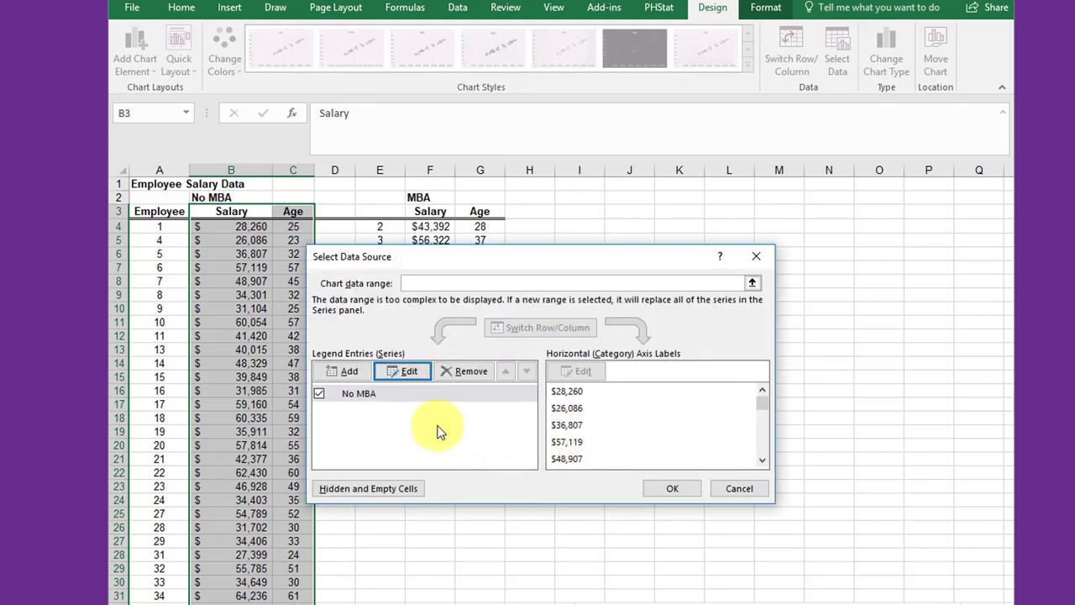
Add an MBA series named from F2, with F4:F15 as X values and G4:G15 as Y values.
{"action": "left_click", "coordinate": [346, 373]}
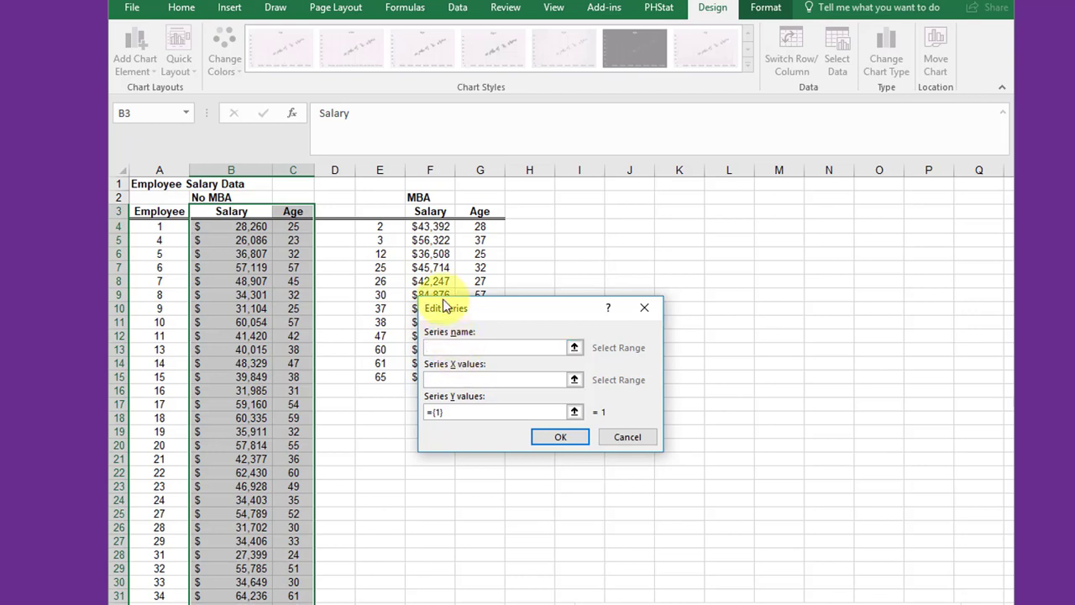
{"action": "left_click", "coordinate": [422, 197]}
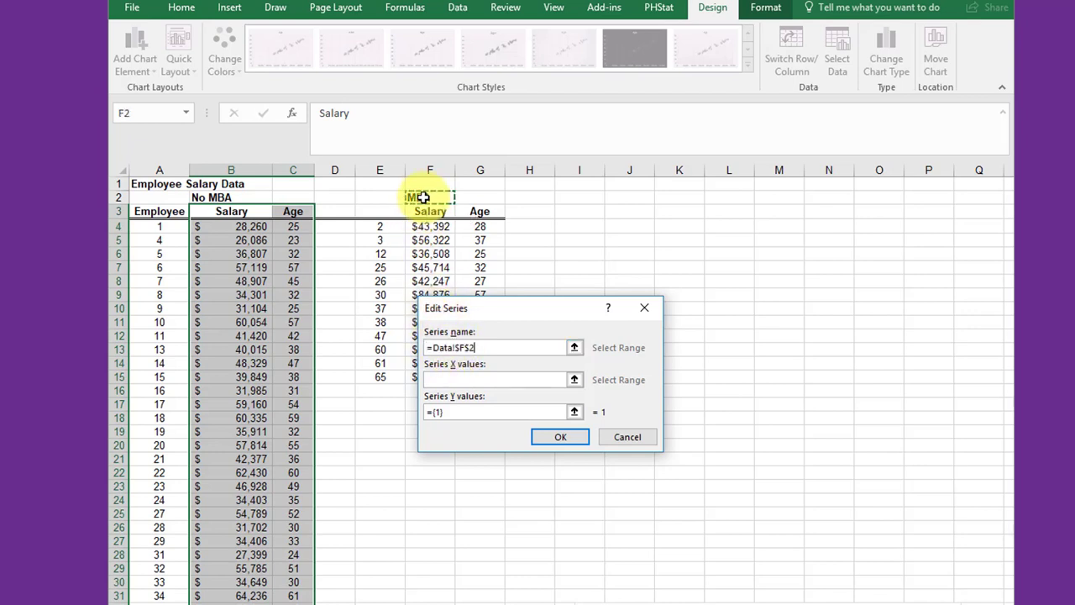
{"action": "left_click", "coordinate": [447, 379]}
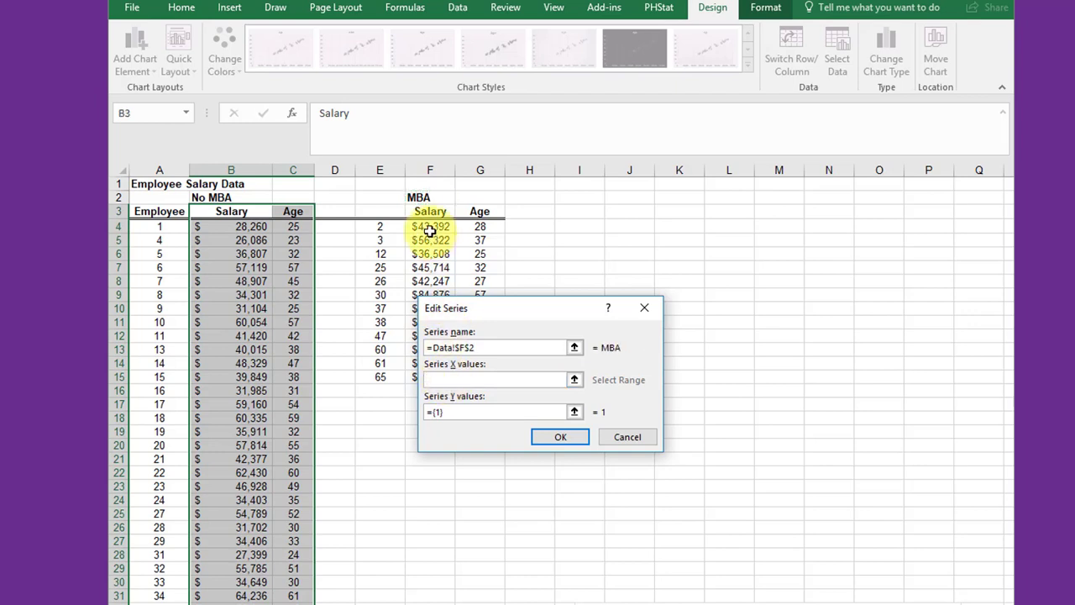
{"action": "left_click_drag", "start_coordinate": [428, 231], "coordinate": [421, 379]}
{"action": "left_click_drag", "start_coordinate": [471, 414], "coordinate": [436, 420]}
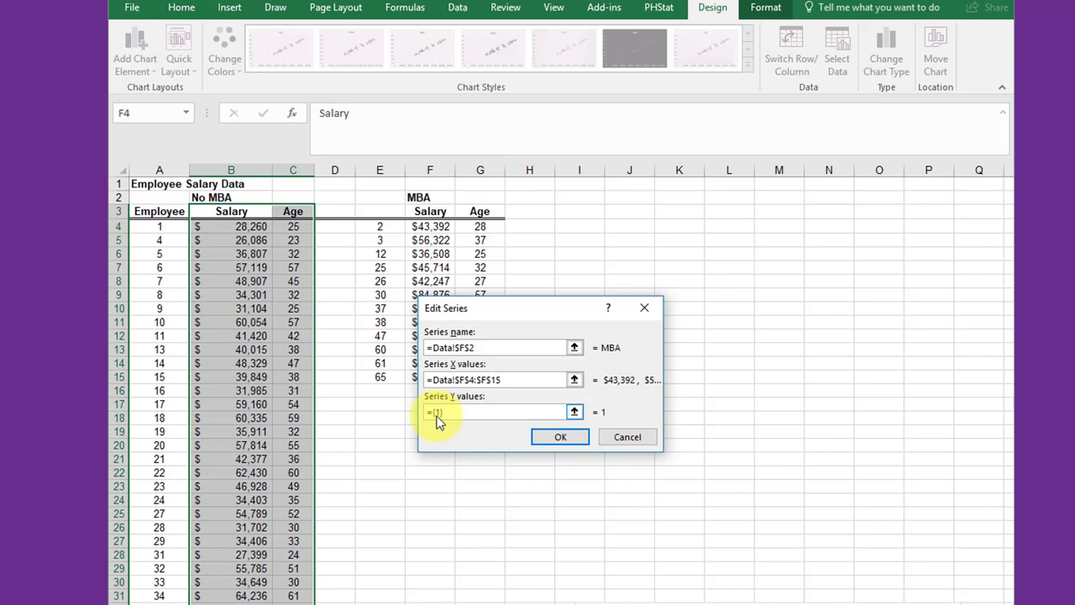
{"action": "key", "text": "BackSpace"}
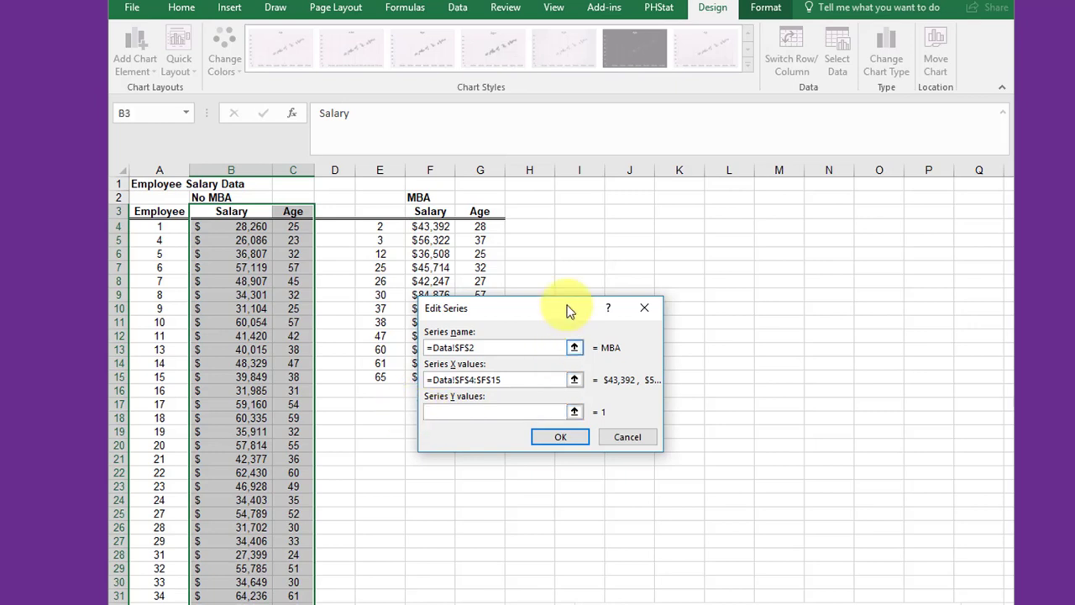
{"action": "left_click_drag", "start_coordinate": [477, 228], "coordinate": [478, 373]}
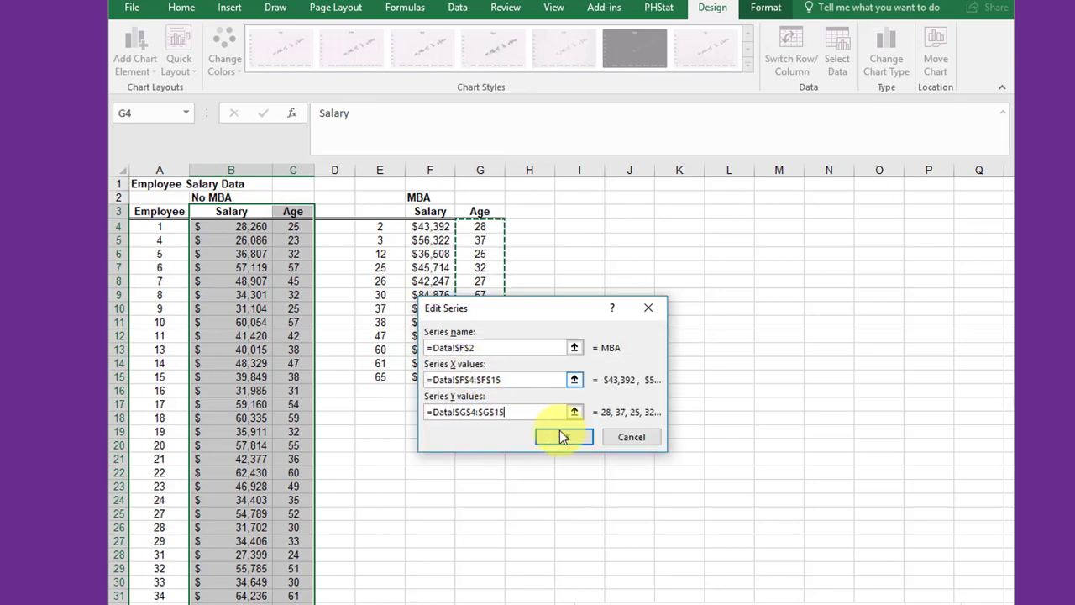
{"action": "left_click", "coordinate": [568, 438]}
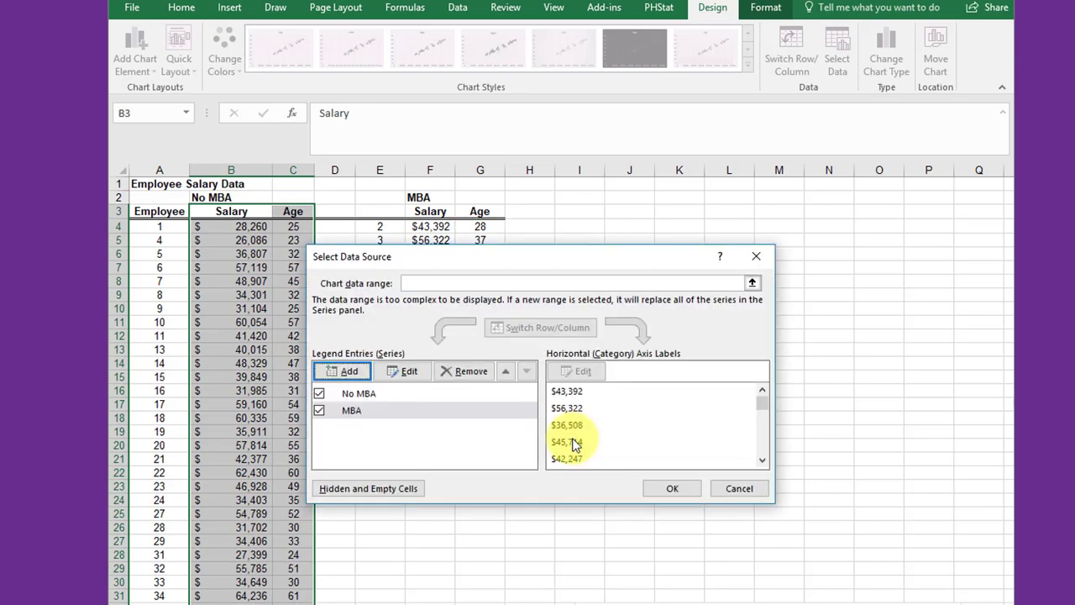
Apply the series changes and move the chart up next to the data tables.
{"action": "left_click", "coordinate": [672, 489]}
{"action": "scroll", "coordinate": [748, 514], "scroll_direction": "down", "scroll_amount": 2}
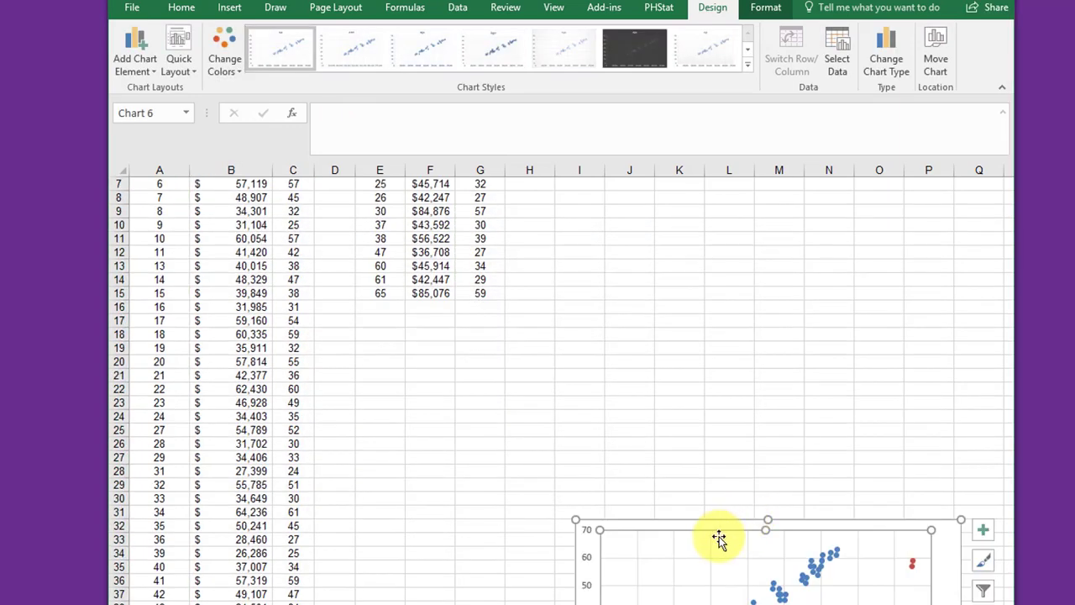
{"action": "left_click_drag", "start_coordinate": [717, 538], "coordinate": [645, 200]}
{"action": "scroll", "coordinate": [537, 525], "scroll_direction": "up", "scroll_amount": 2}
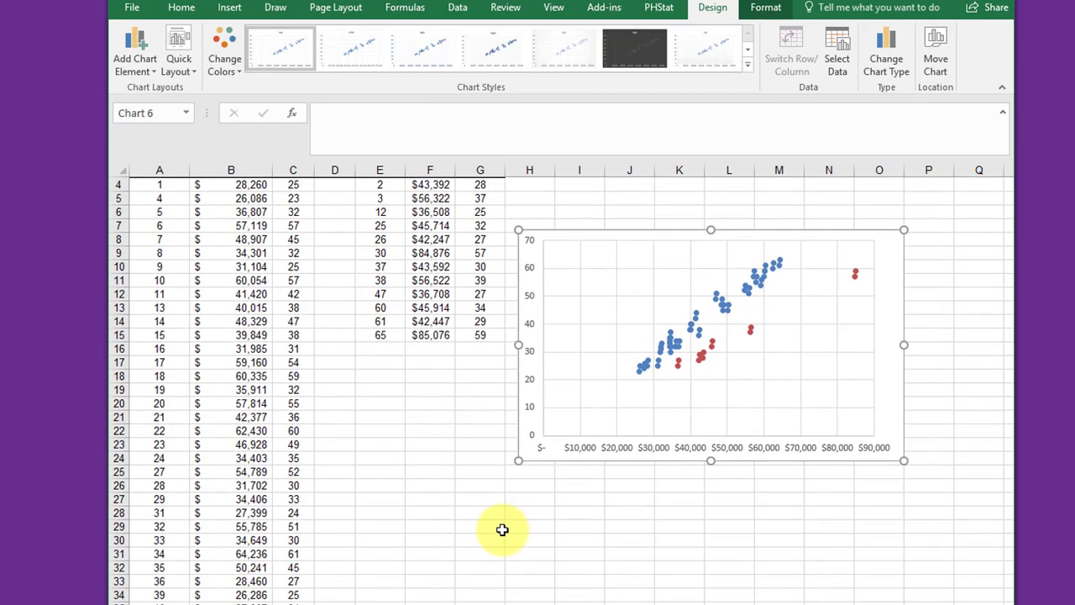
{"action": "left_click_drag", "start_coordinate": [614, 281], "coordinate": [617, 199]}
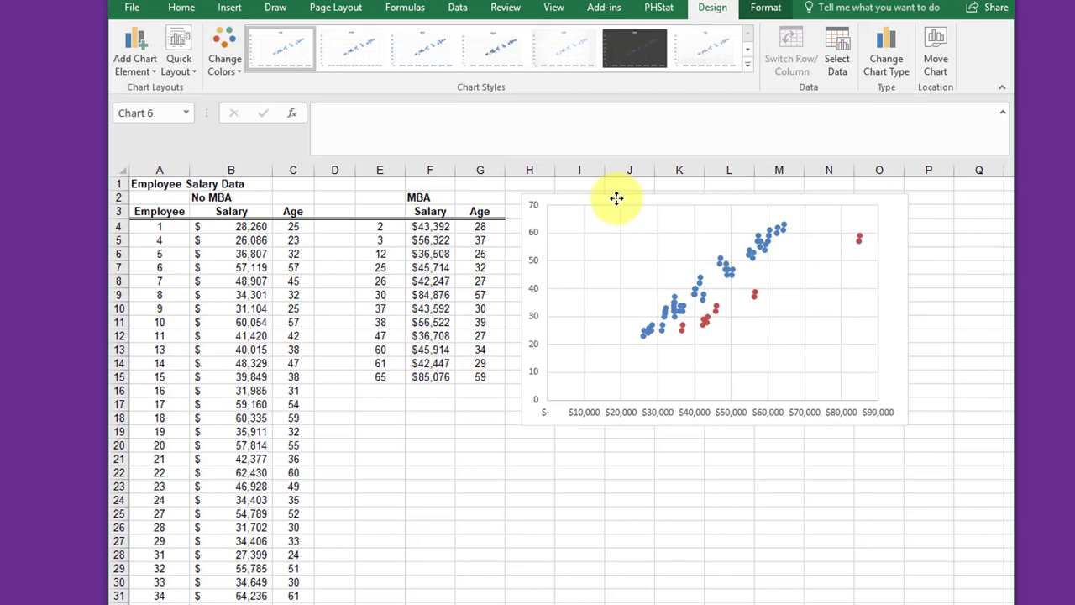
{"action": "key", "text": "Escape"}
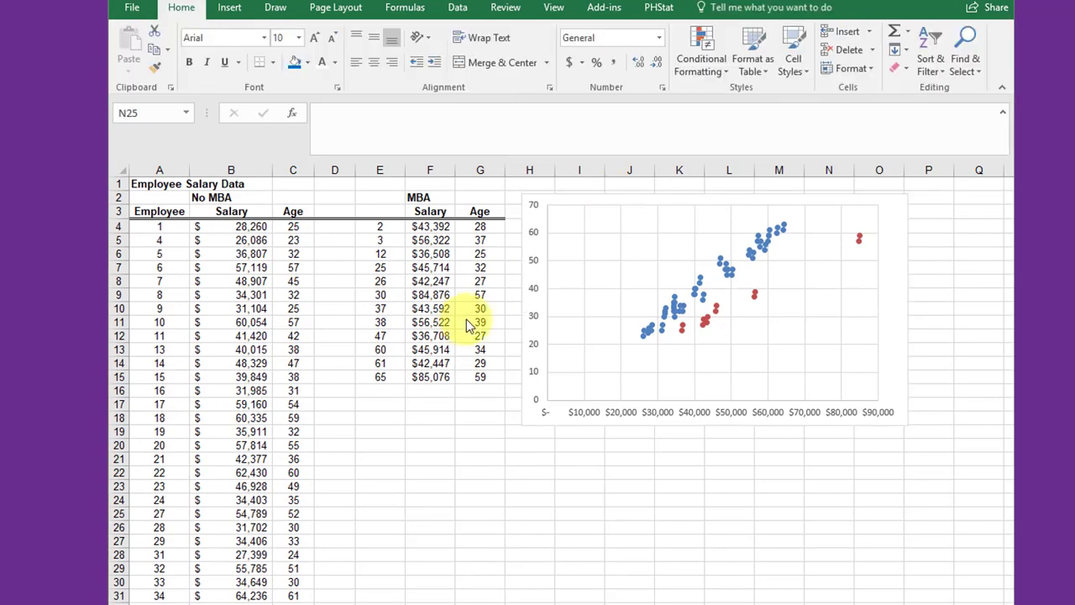
Turn on the chart legend to identify the No MBA and MBA series.
{"action": "left_click", "coordinate": [832, 214]}
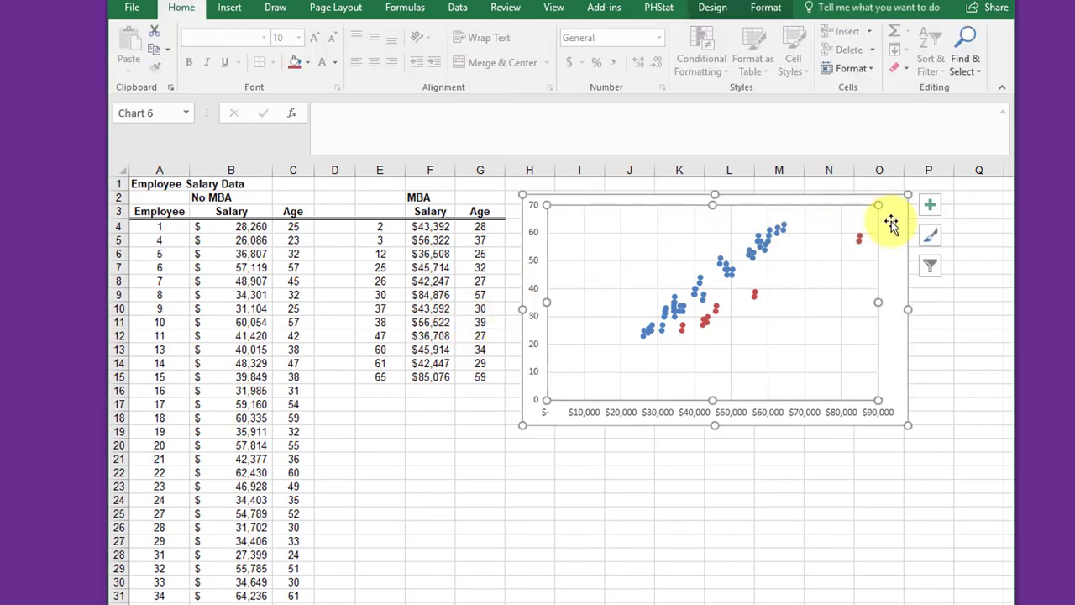
{"action": "left_click", "coordinate": [929, 207]}
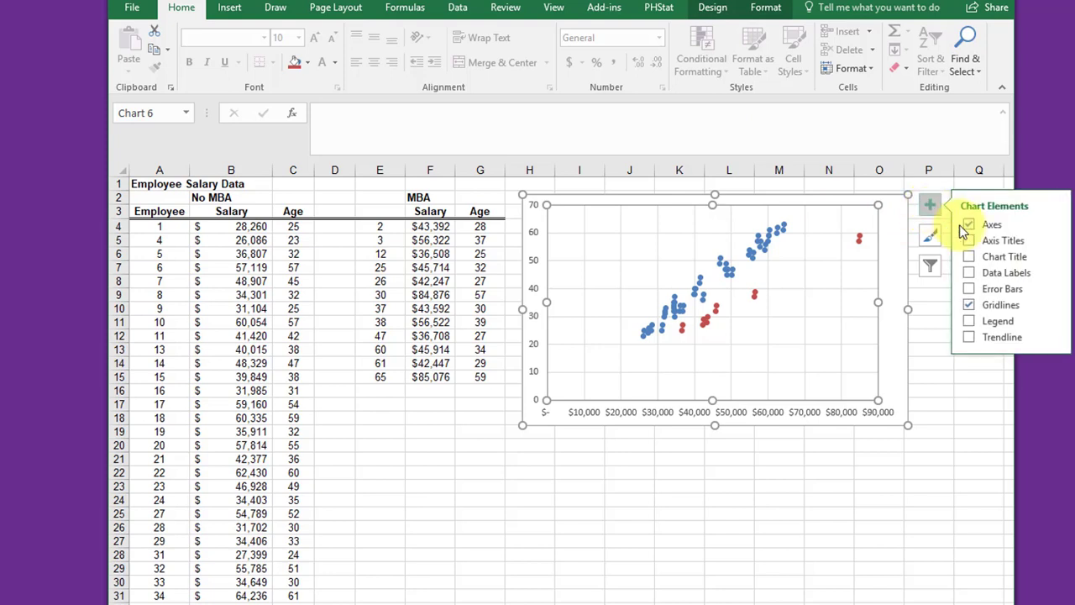
{"action": "left_click", "coordinate": [967, 320]}
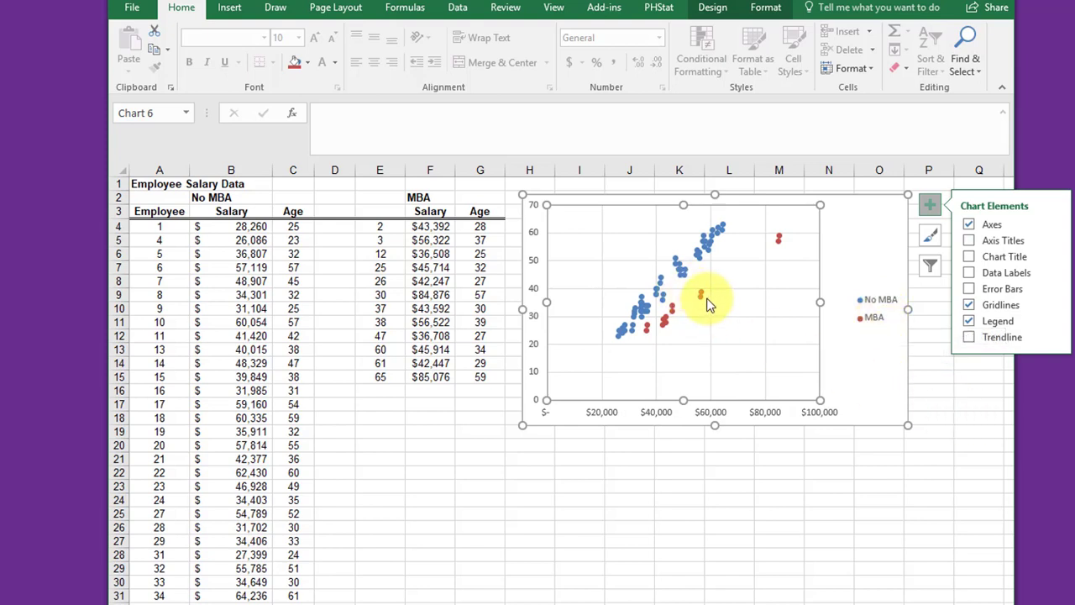
{"action": "left_click", "coordinate": [682, 280]}
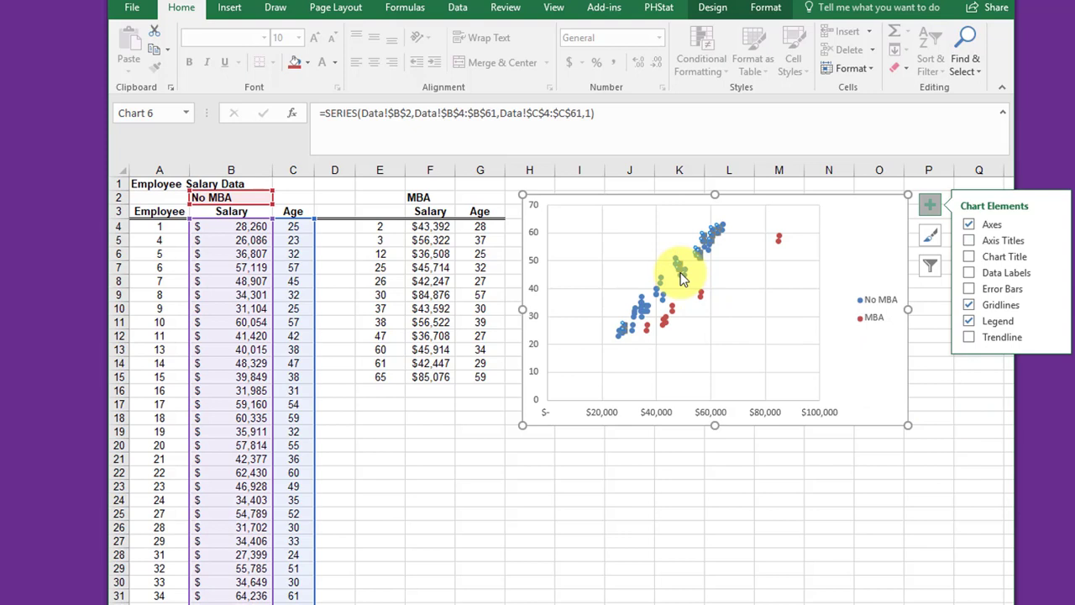
Add a linear trendline to No MBA showing its equation and R², placed at the plot's upper left.
{"action": "right_click", "coordinate": [682, 279]}
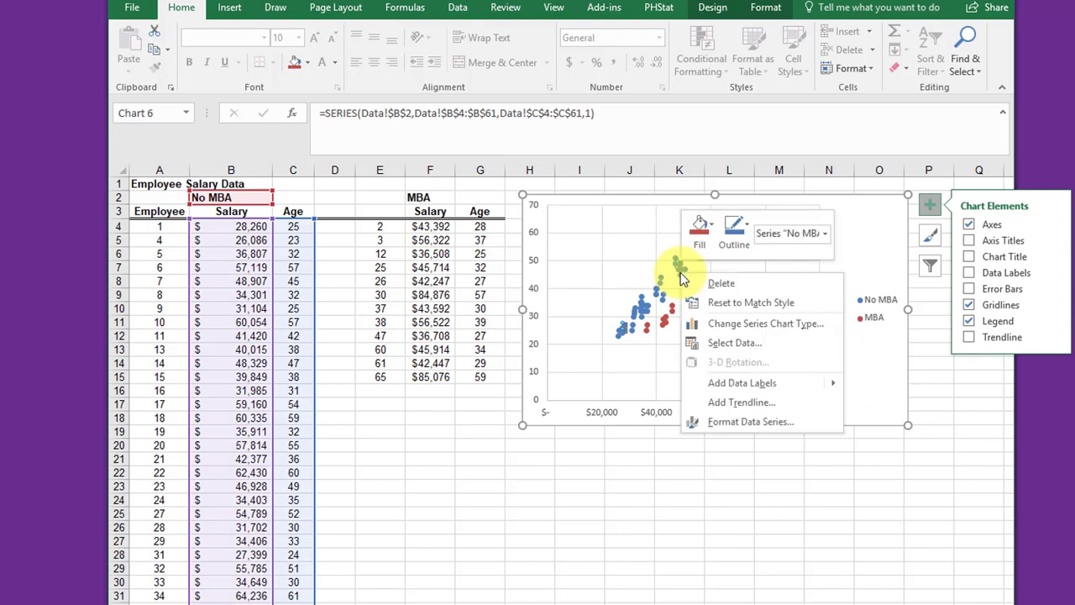
{"action": "left_click", "coordinate": [739, 408]}
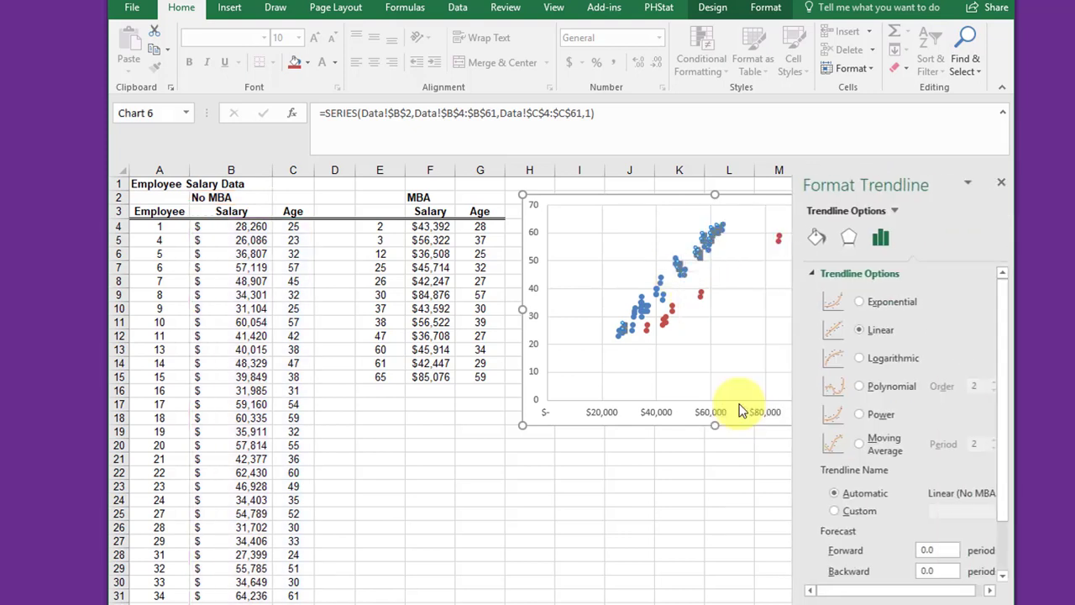
{"action": "scroll", "coordinate": [907, 403], "scroll_direction": "down", "scroll_amount": 1}
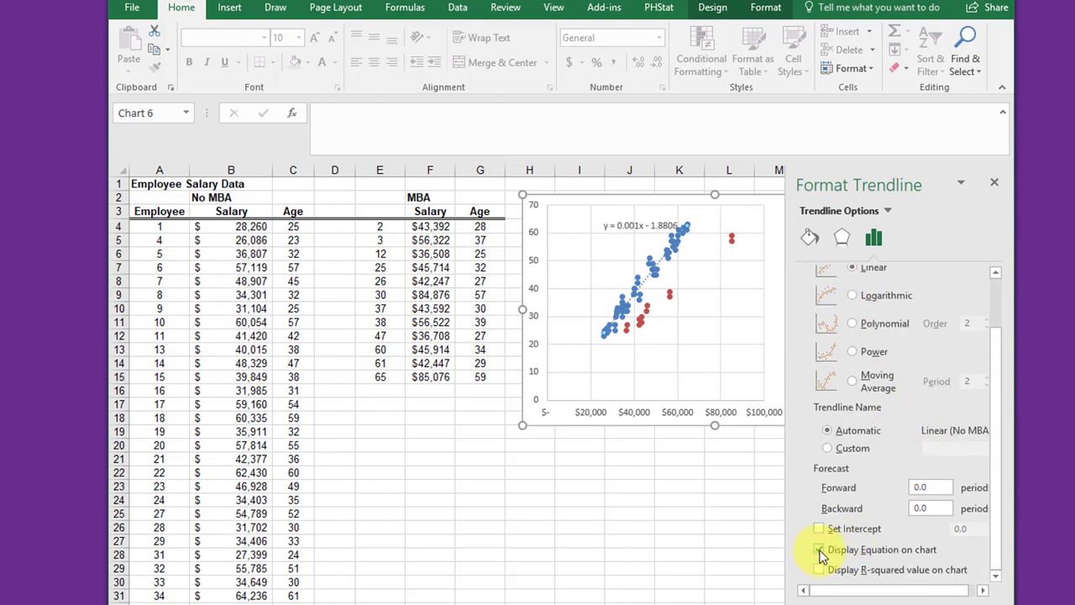
{"action": "left_click", "coordinate": [819, 570]}
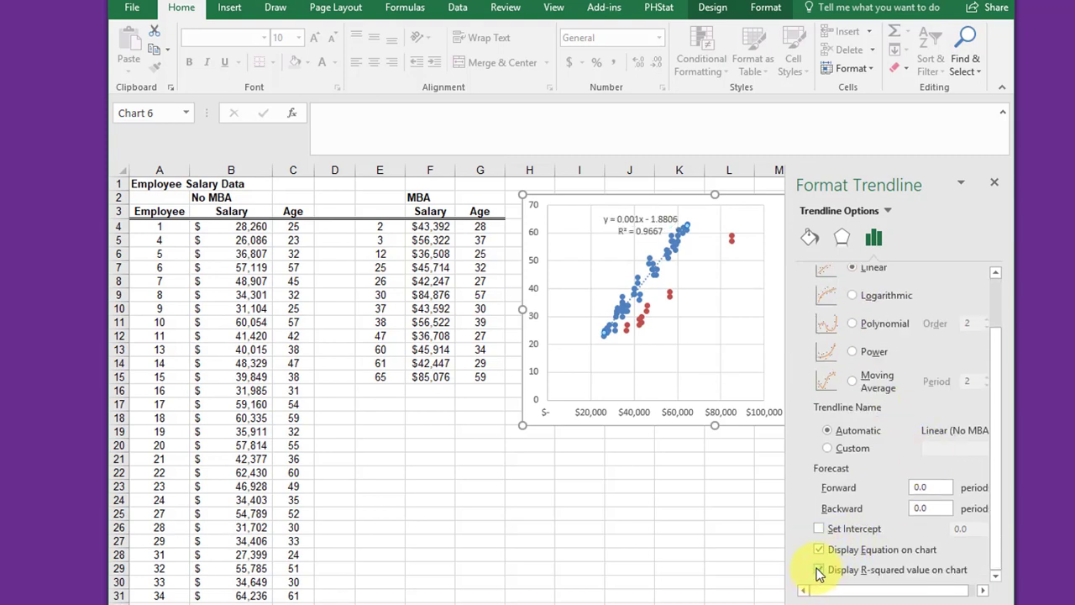
{"action": "left_click", "coordinate": [639, 233]}
{"action": "left_click_drag", "start_coordinate": [636, 233], "coordinate": [600, 239]}
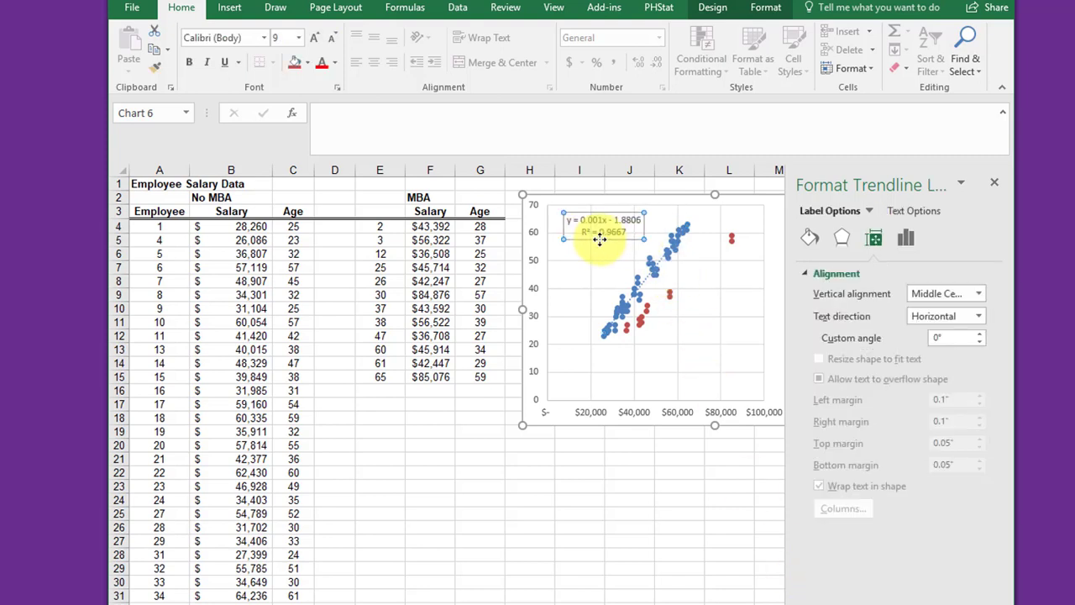
Give the No MBA equation label a solid blue border.
{"action": "left_click", "coordinate": [822, 242]}
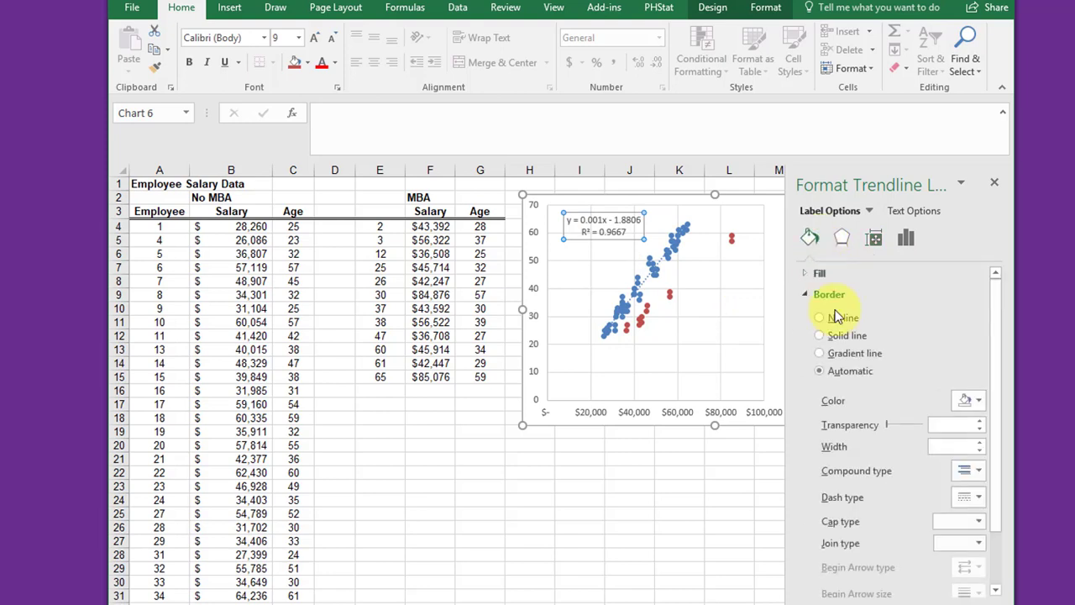
{"action": "left_click", "coordinate": [977, 399]}
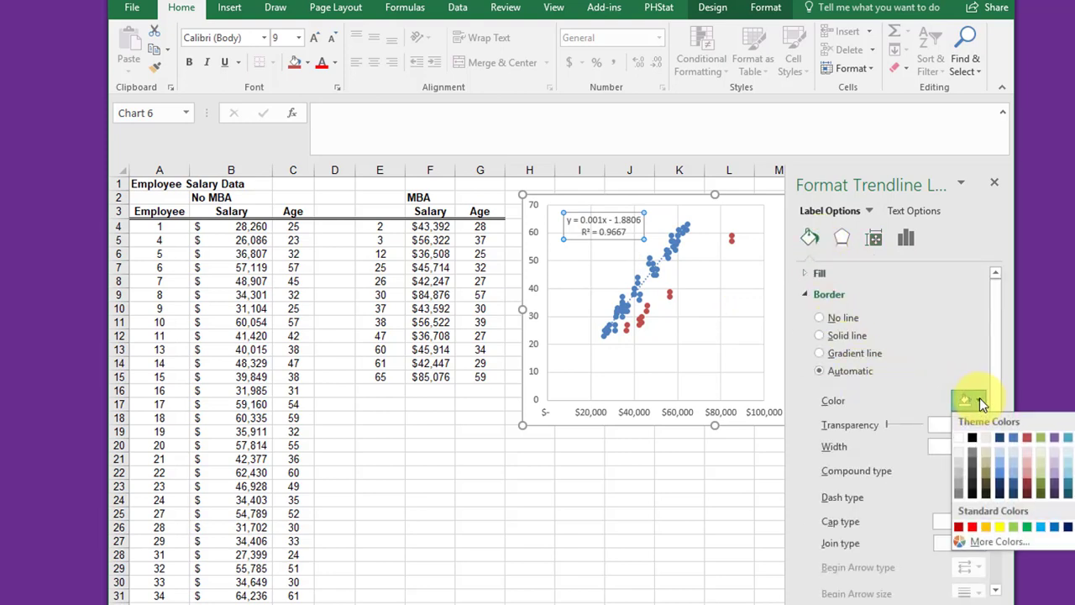
{"action": "left_click", "coordinate": [1055, 529]}
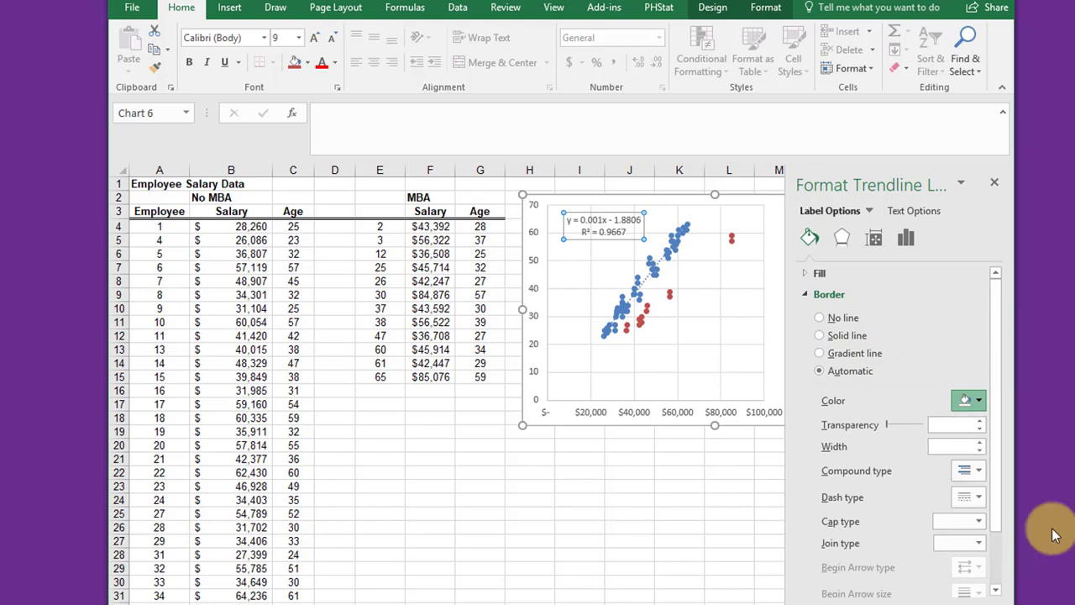
{"action": "left_click", "coordinate": [748, 526]}
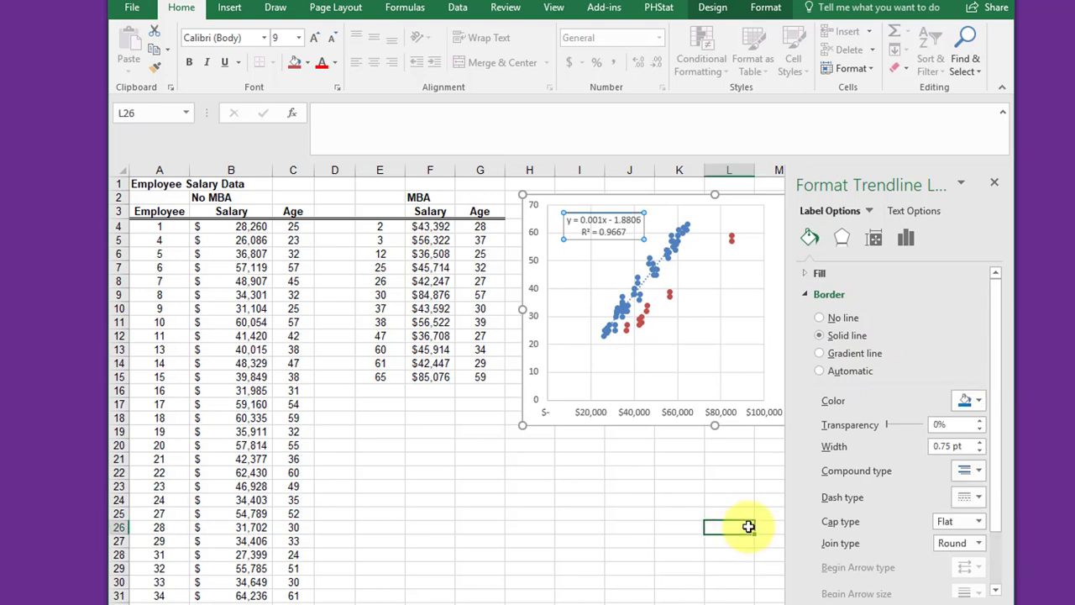
{"action": "left_click", "coordinate": [671, 299]}
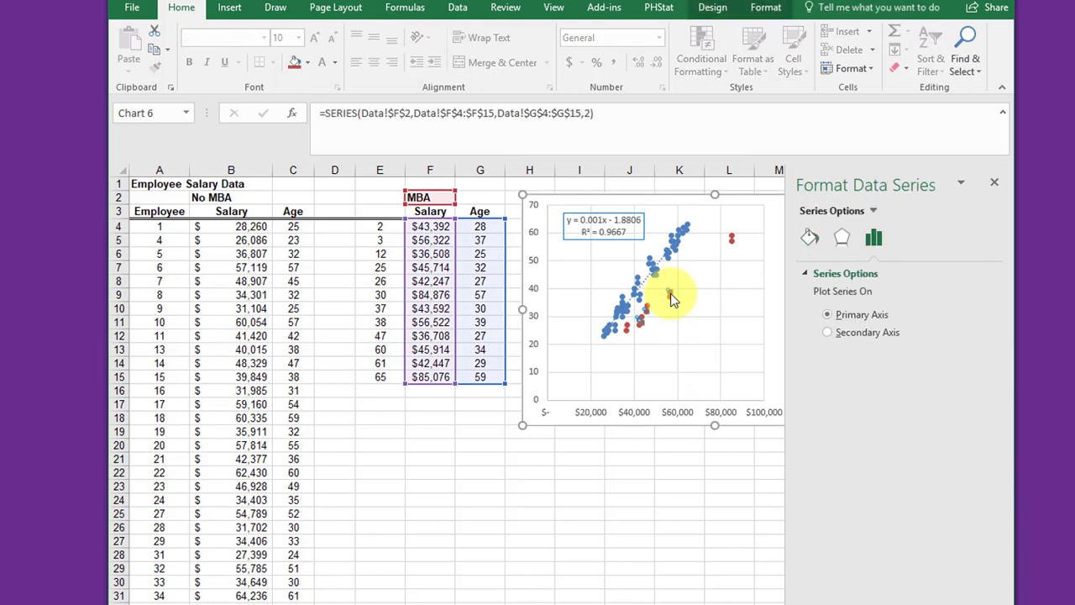
Add a linear trendline to MBA showing y = 0.0007x + 0.5474 and R² = 0.9851 below the line.
{"action": "right_click", "coordinate": [671, 298]}
{"action": "left_click", "coordinate": [721, 425]}
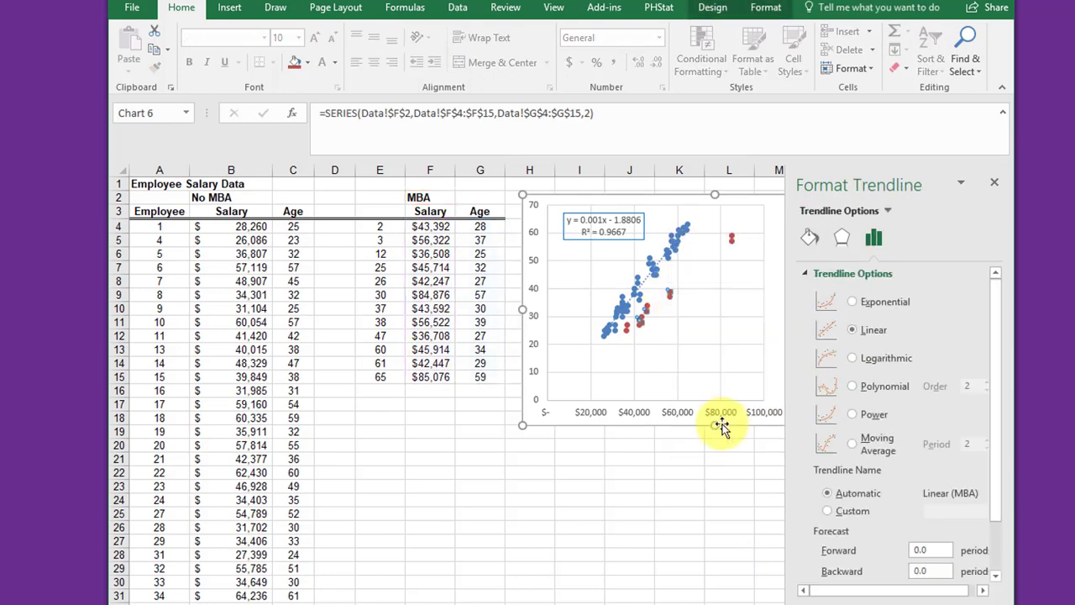
{"action": "scroll", "coordinate": [890, 395], "scroll_direction": "down", "scroll_amount": 2}
{"action": "left_click", "coordinate": [819, 550]}
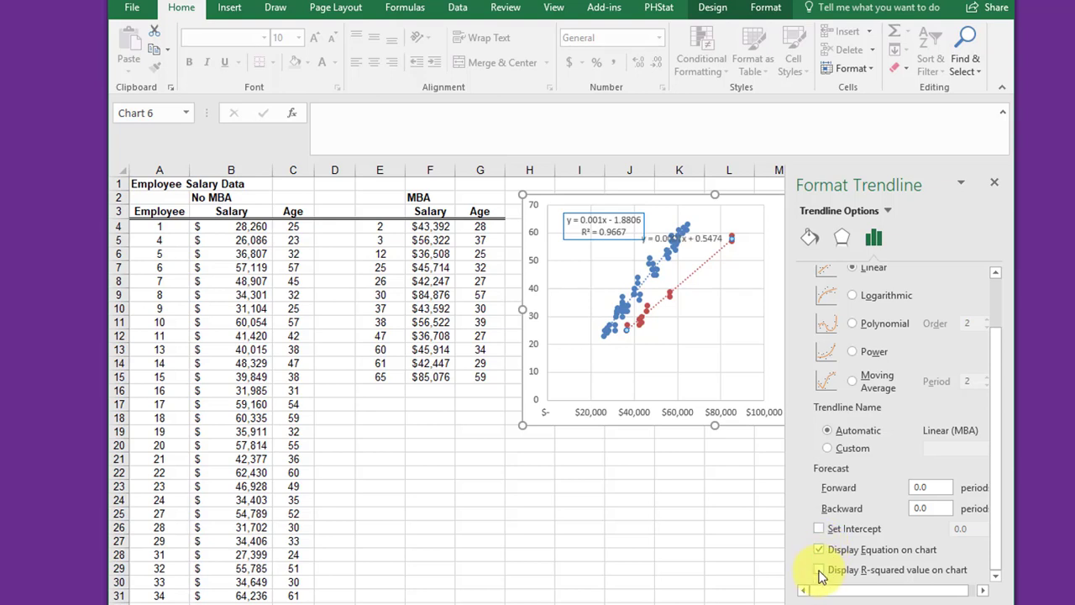
{"action": "left_click", "coordinate": [819, 570]}
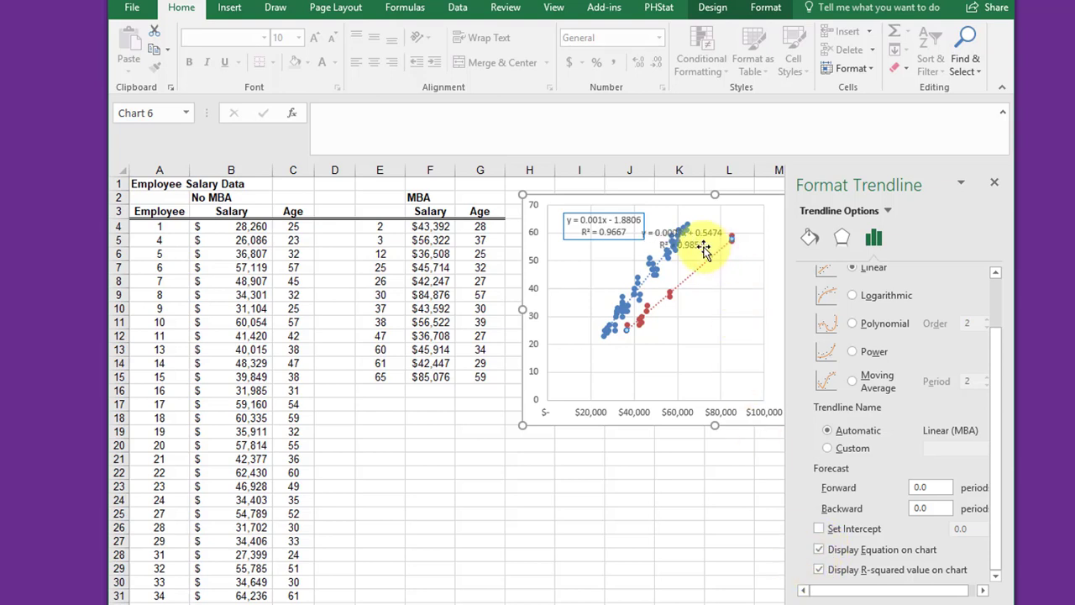
{"action": "left_click_drag", "start_coordinate": [704, 251], "coordinate": [731, 334]}
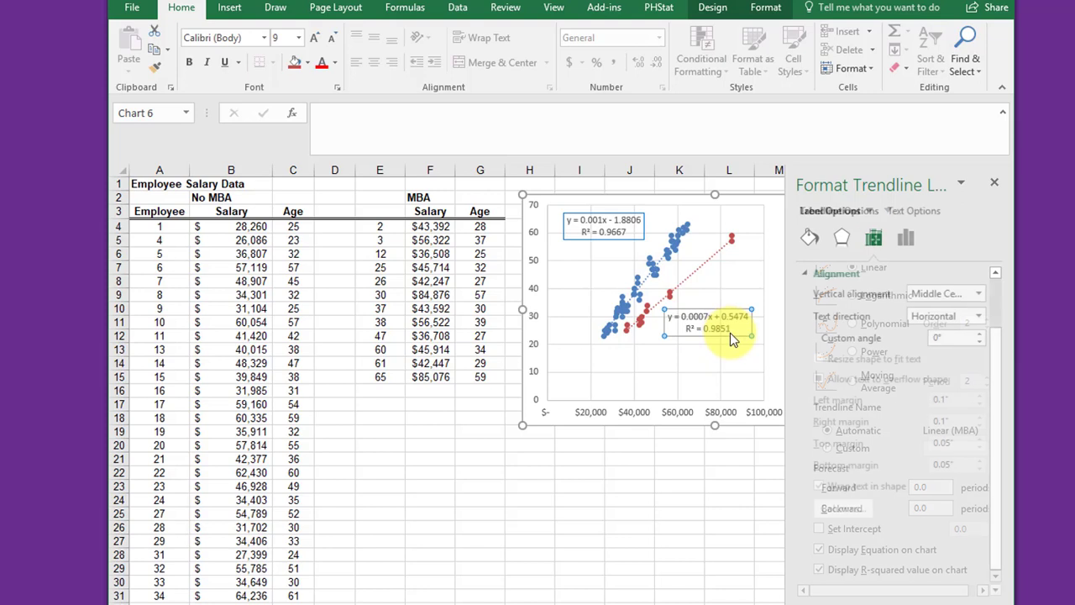
Give the MBA equation label a red border.
{"action": "left_click", "coordinate": [811, 239]}
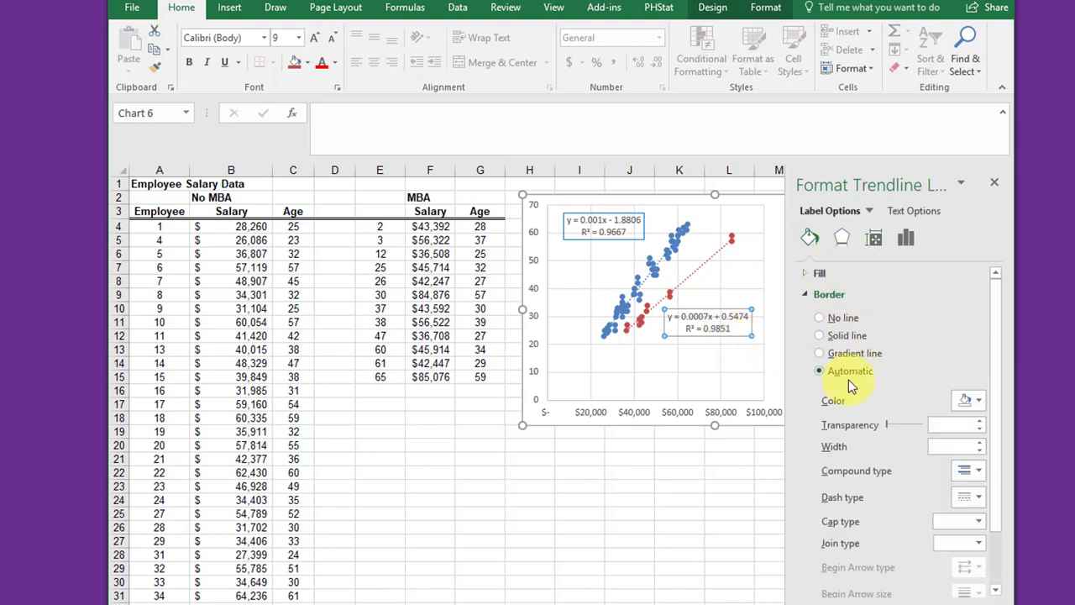
{"action": "left_click", "coordinate": [980, 401]}
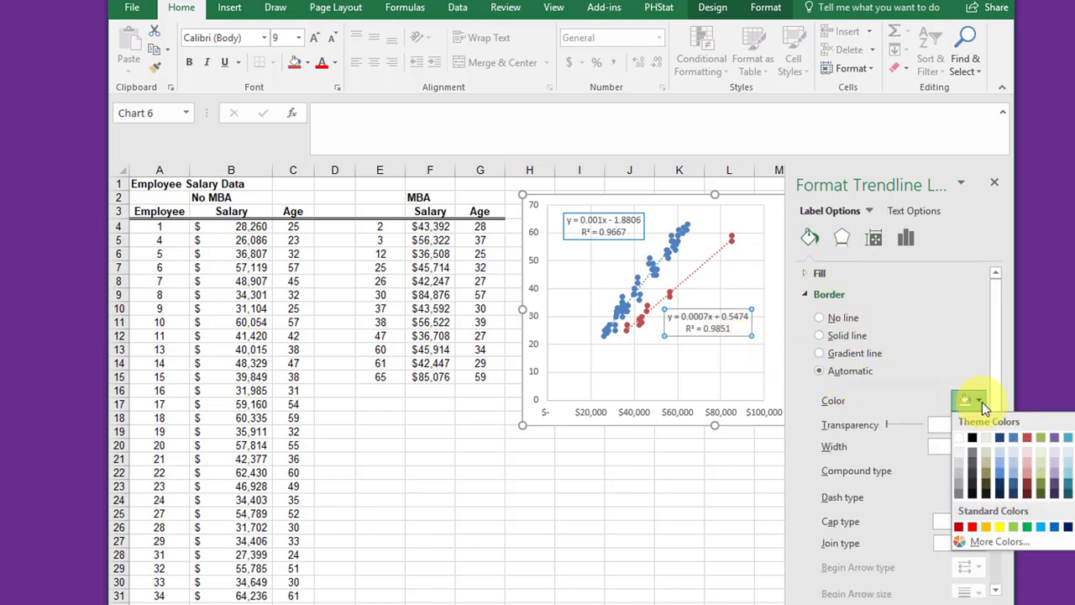
{"action": "left_click", "coordinate": [960, 524]}
{"action": "left_click", "coordinate": [762, 525]}
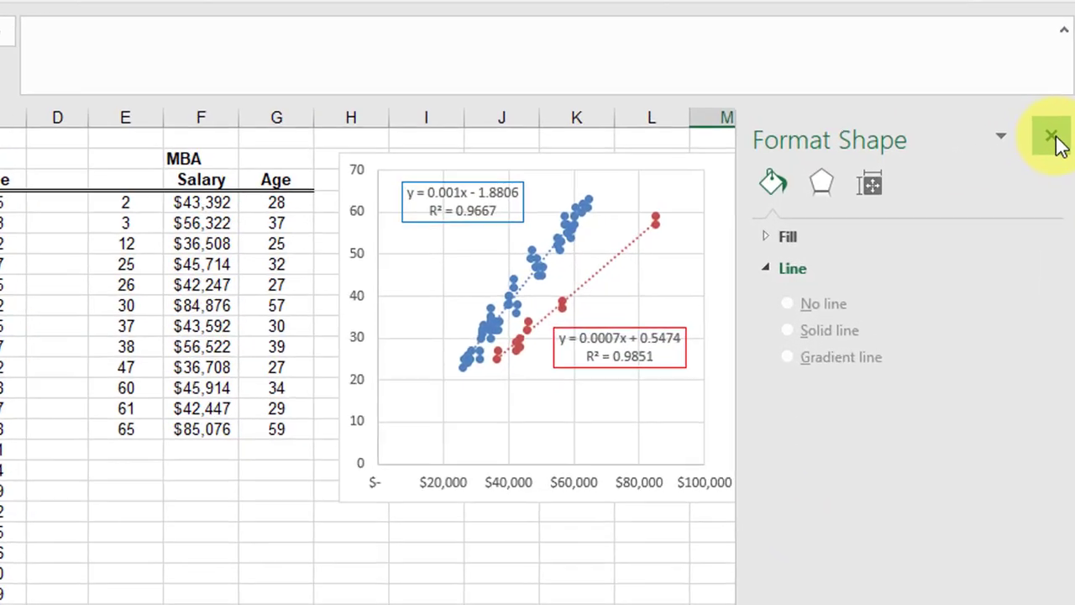
Close the Format Shape pane to reveal the finished chart with both trendlines.
{"action": "left_click", "coordinate": [994, 182]}
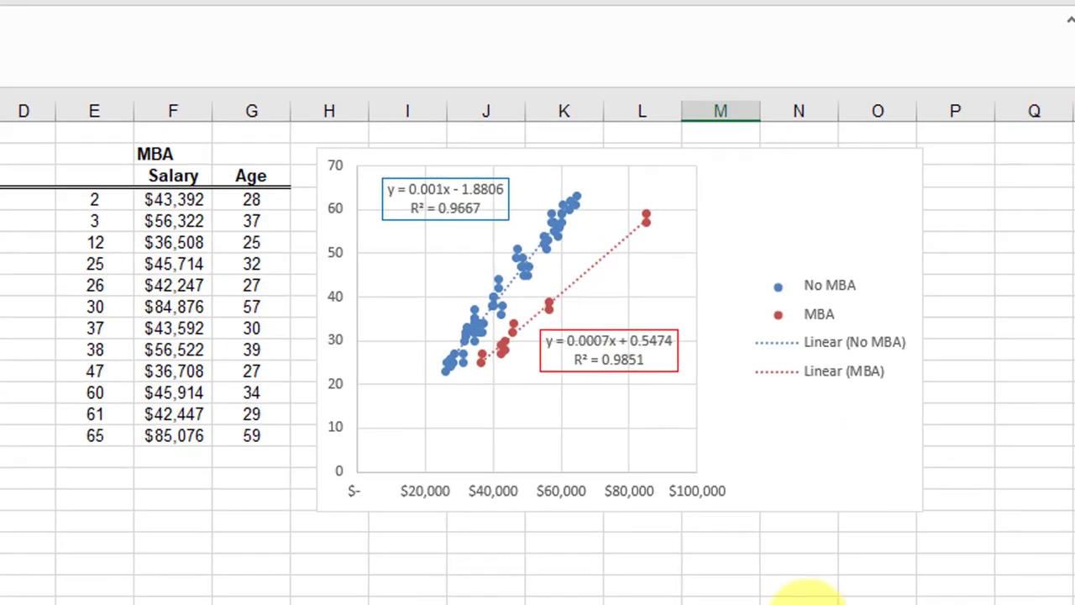